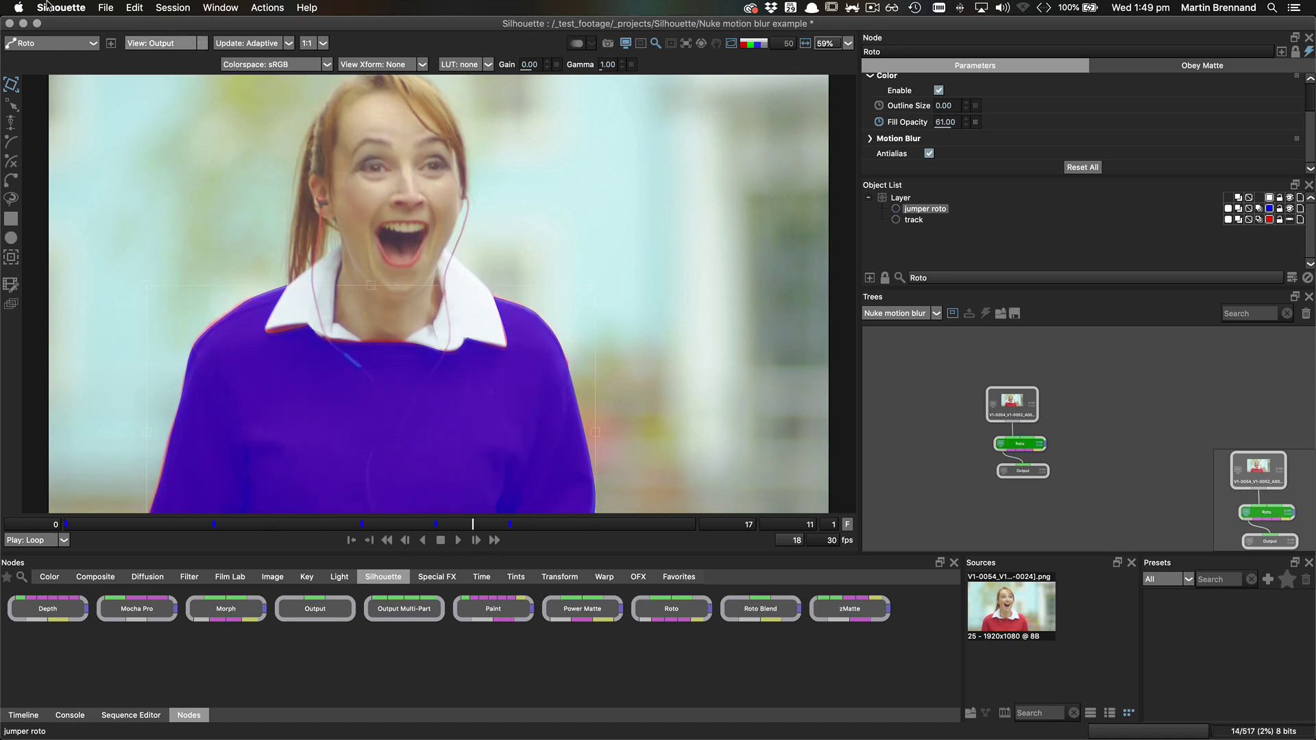
# Step: Show Silhouette's File > Export submenu listing the shape export formats
pyautogui.click(106, 8)
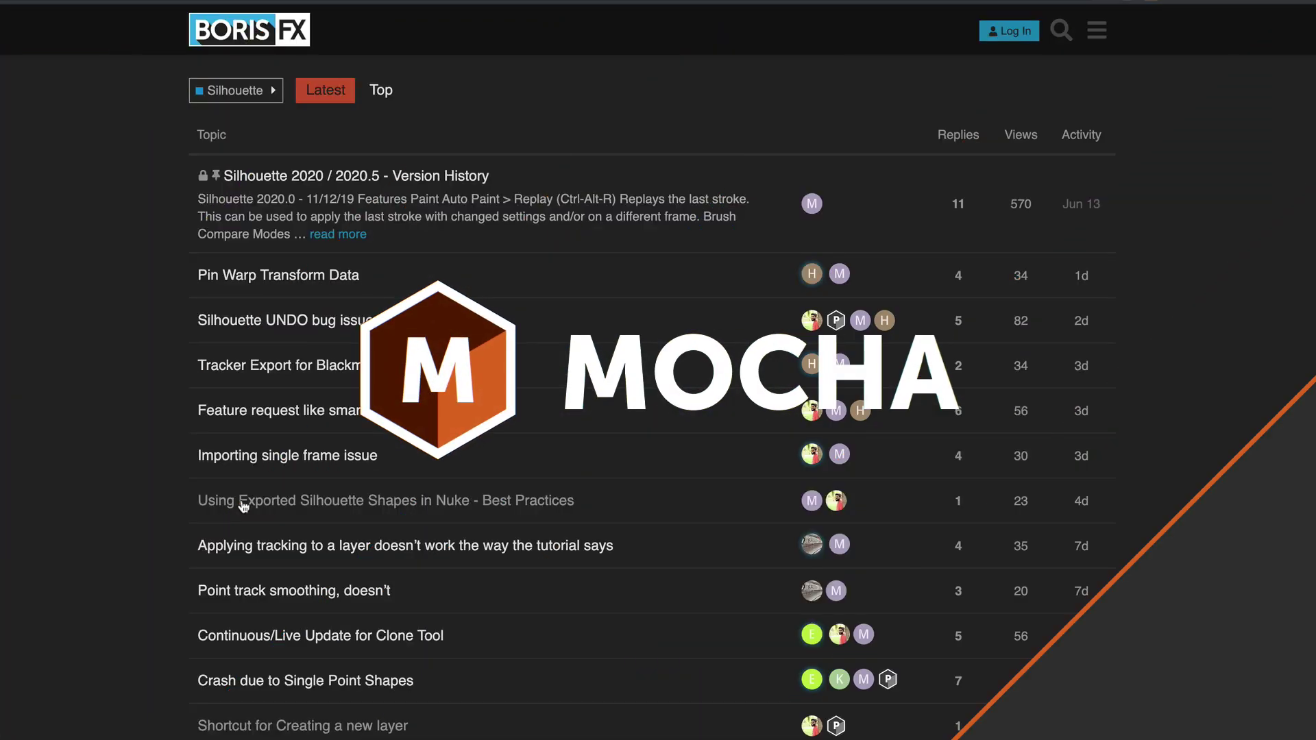
# Step: Open the forum topic 'Using Exported Silhouette Shapes in Nuke - Best Practices'
pyautogui.click(242, 503)
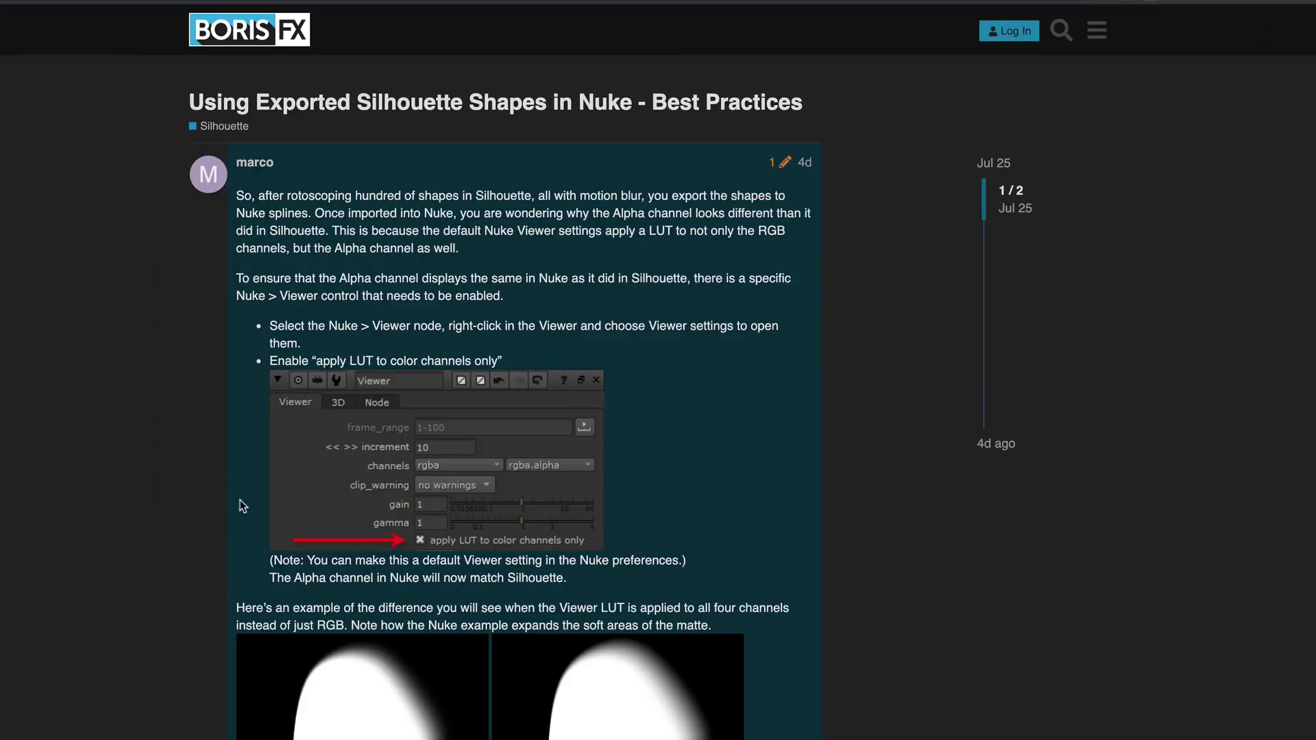
pyautogui.scroll(-1, 262, 511)
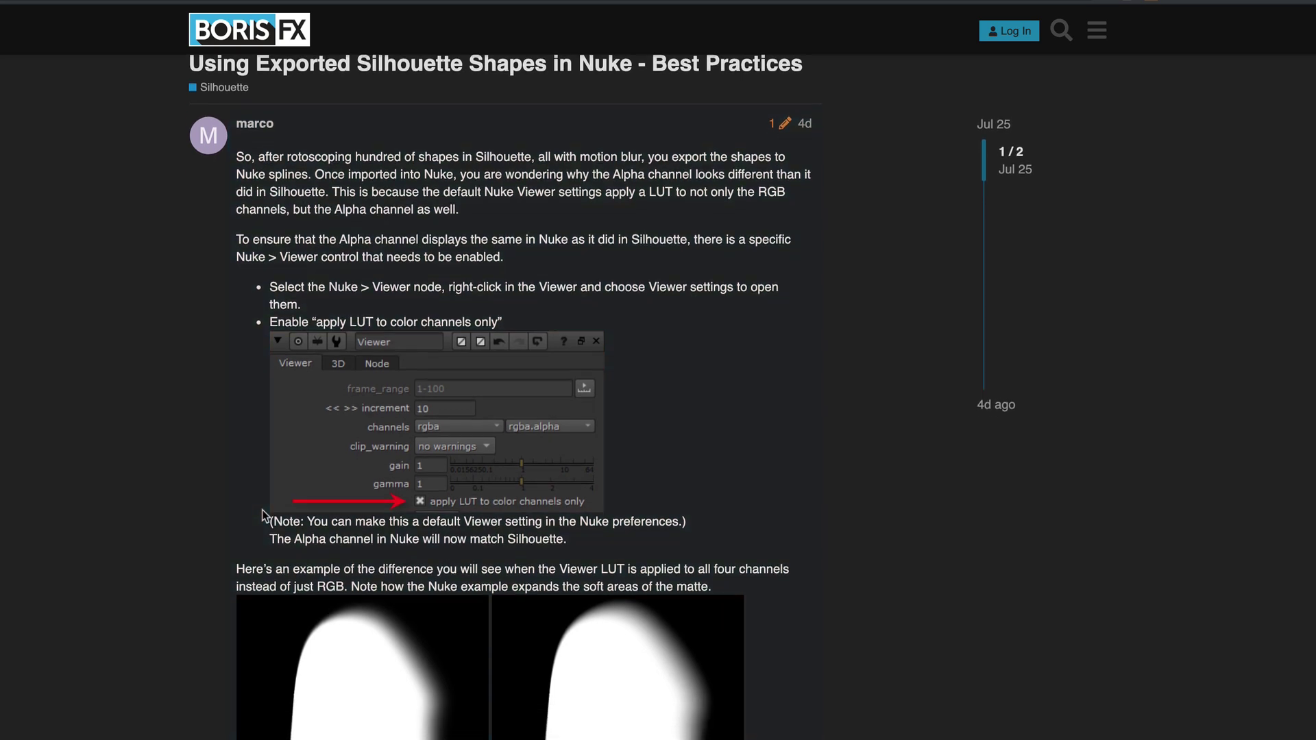
pyautogui.scroll(-5, 262, 511)
pyautogui.scroll(-3, 262, 512)
pyautogui.scroll(-1, 262, 512)
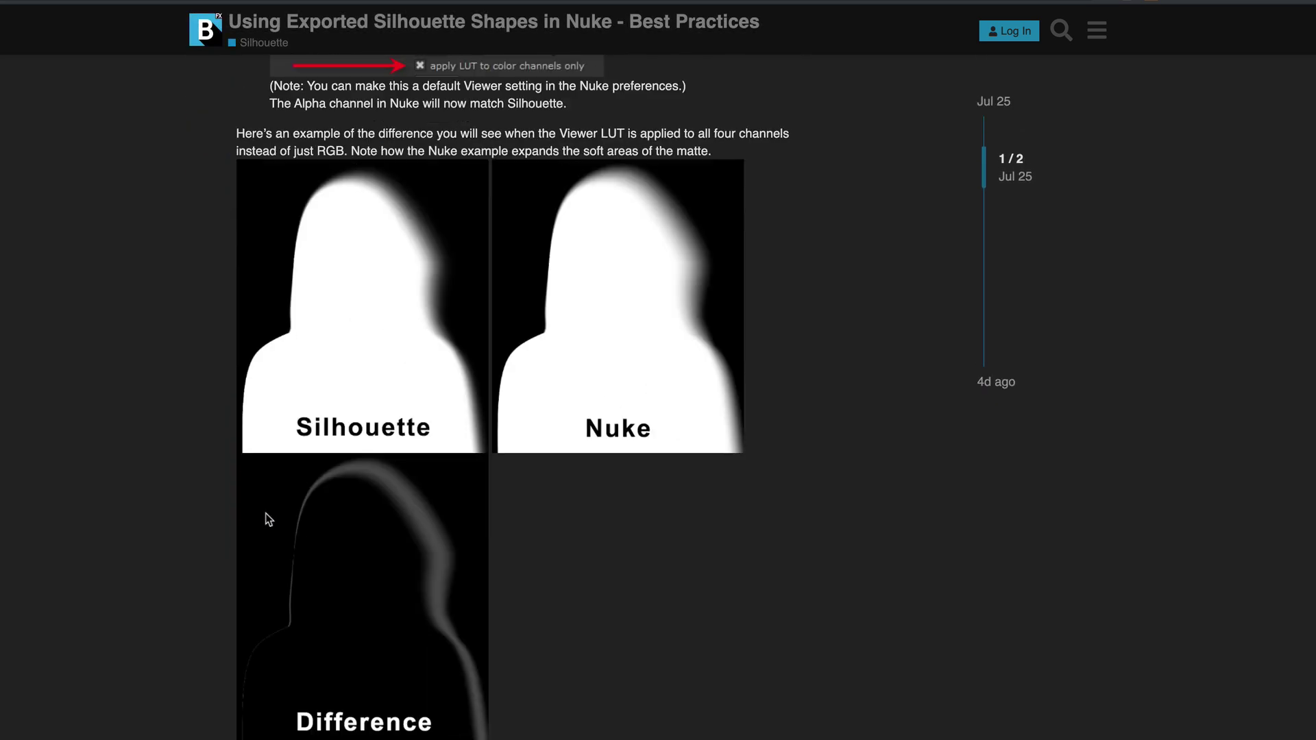
pyautogui.scroll(5, 272, 526)
pyautogui.scroll(4, 273, 527)
pyautogui.scroll(1, 273, 526)
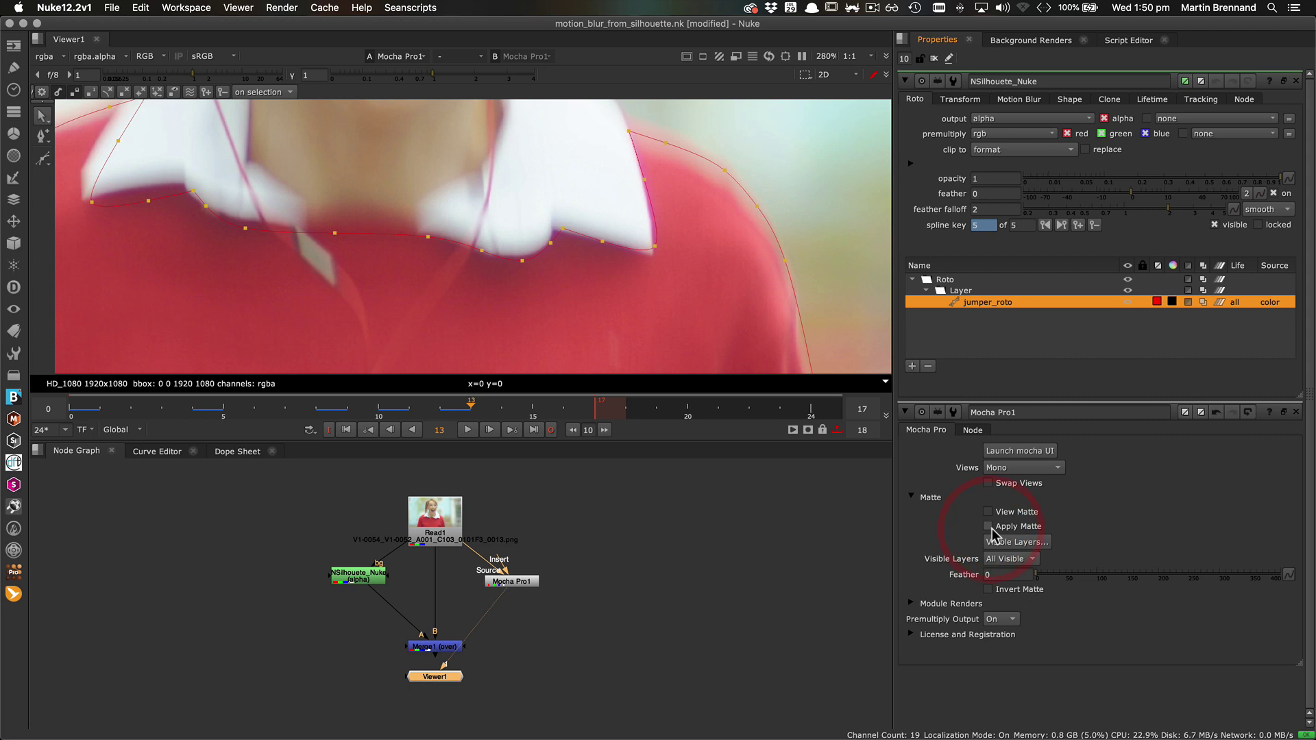
# Step: Enable Apply Matte on Mocha Pro1, then view the NSilhouette node's alpha channel
pyautogui.click(988, 527)
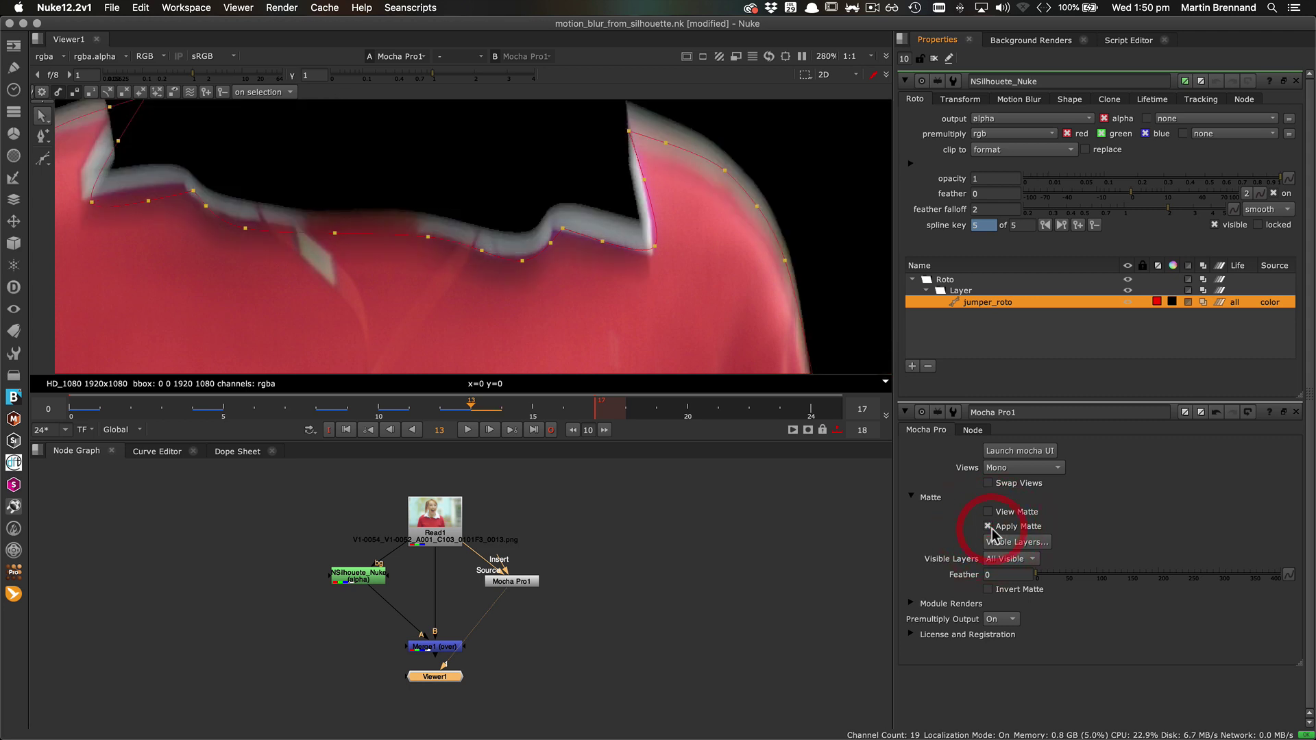
pyautogui.click(1300, 83)
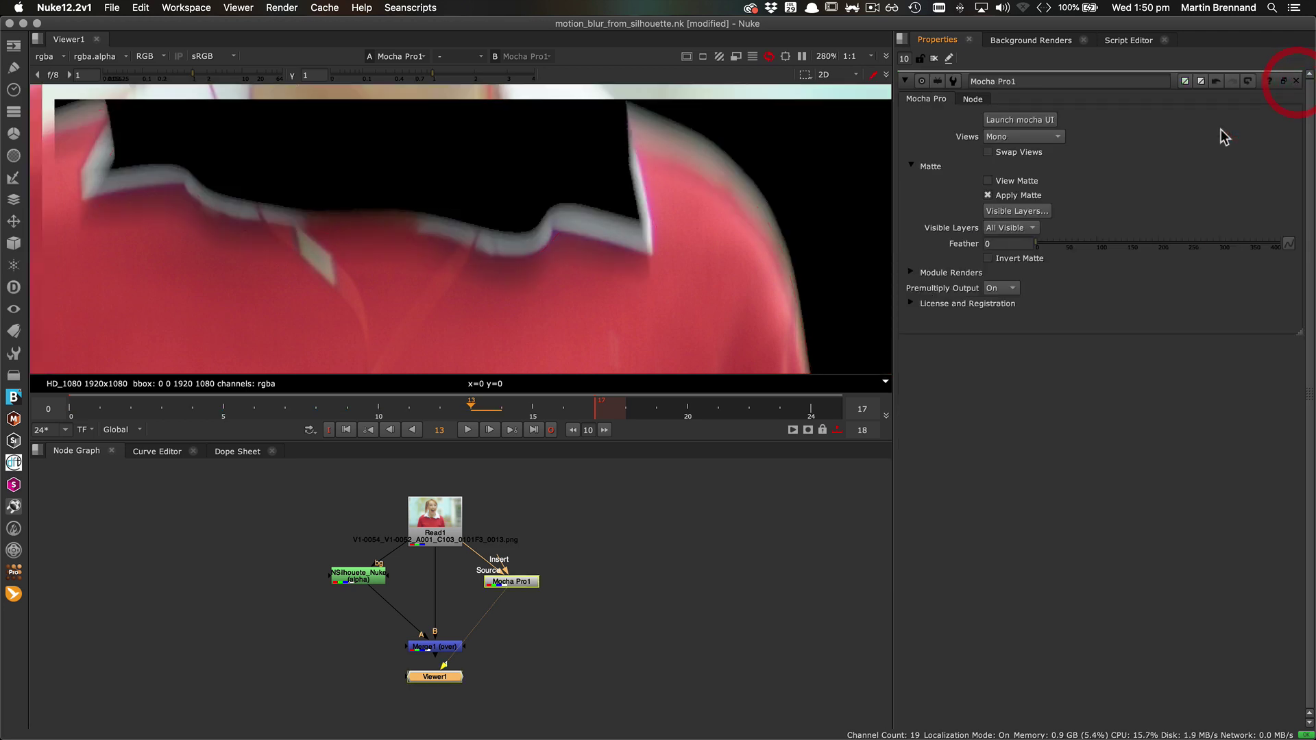
pyautogui.press('a')
pyautogui.click(362, 576)
pyautogui.press('1')
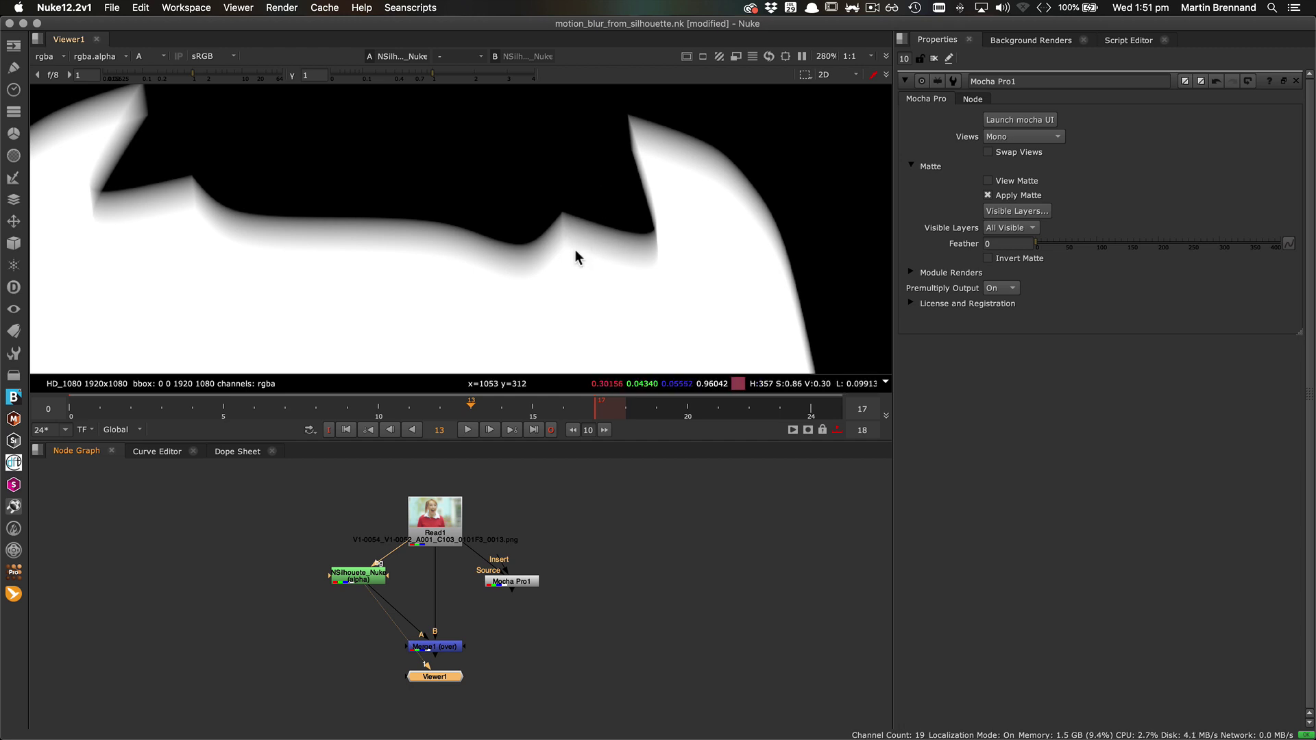
pyautogui.scroll(2, 571, 236)
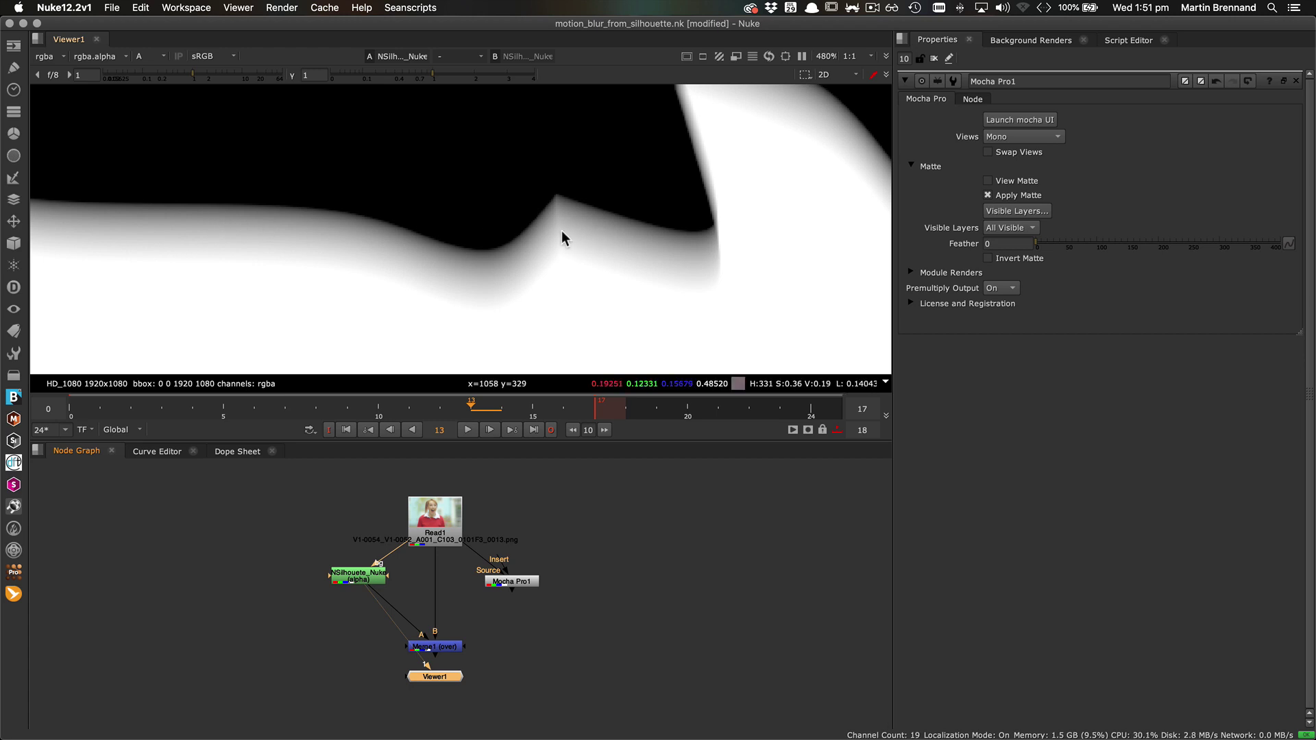
# Step: In Viewer Settings, toggle 'apply LUT to color channels only' on and off to compare edges
pyautogui.rightClick(544, 231)
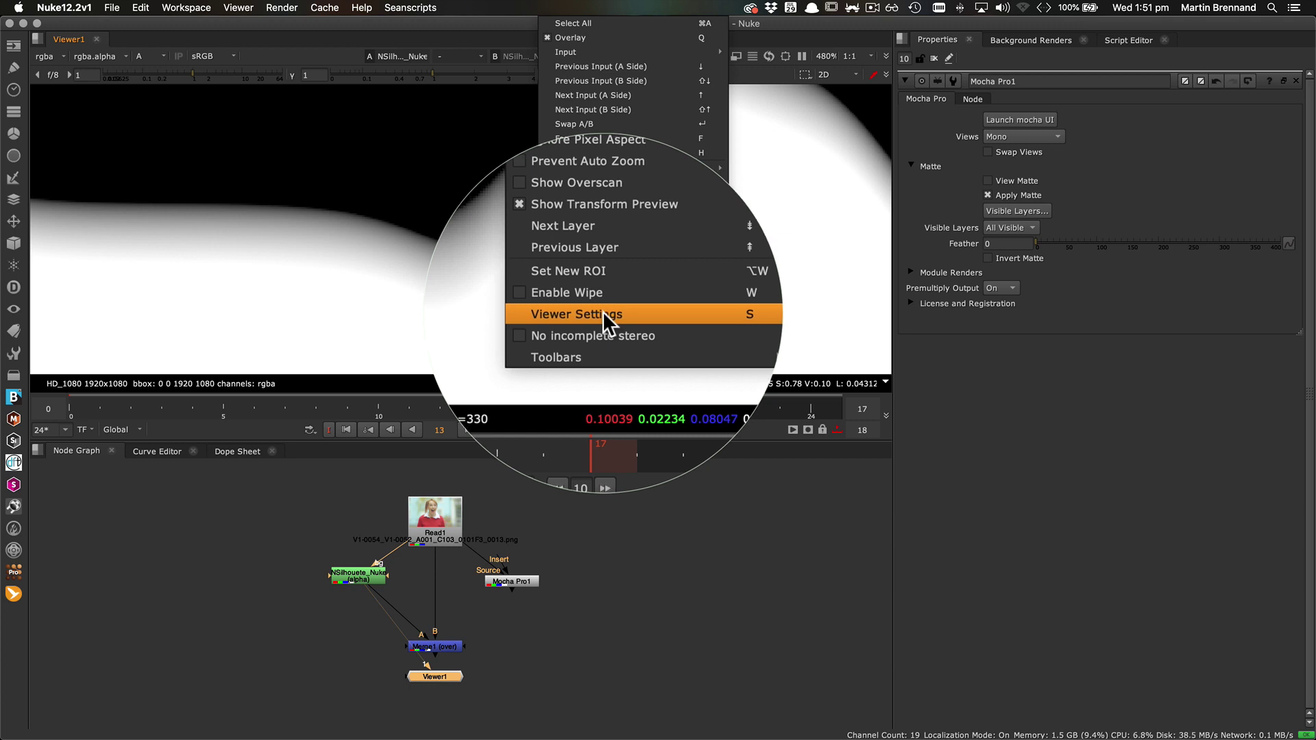
pyautogui.click(602, 314)
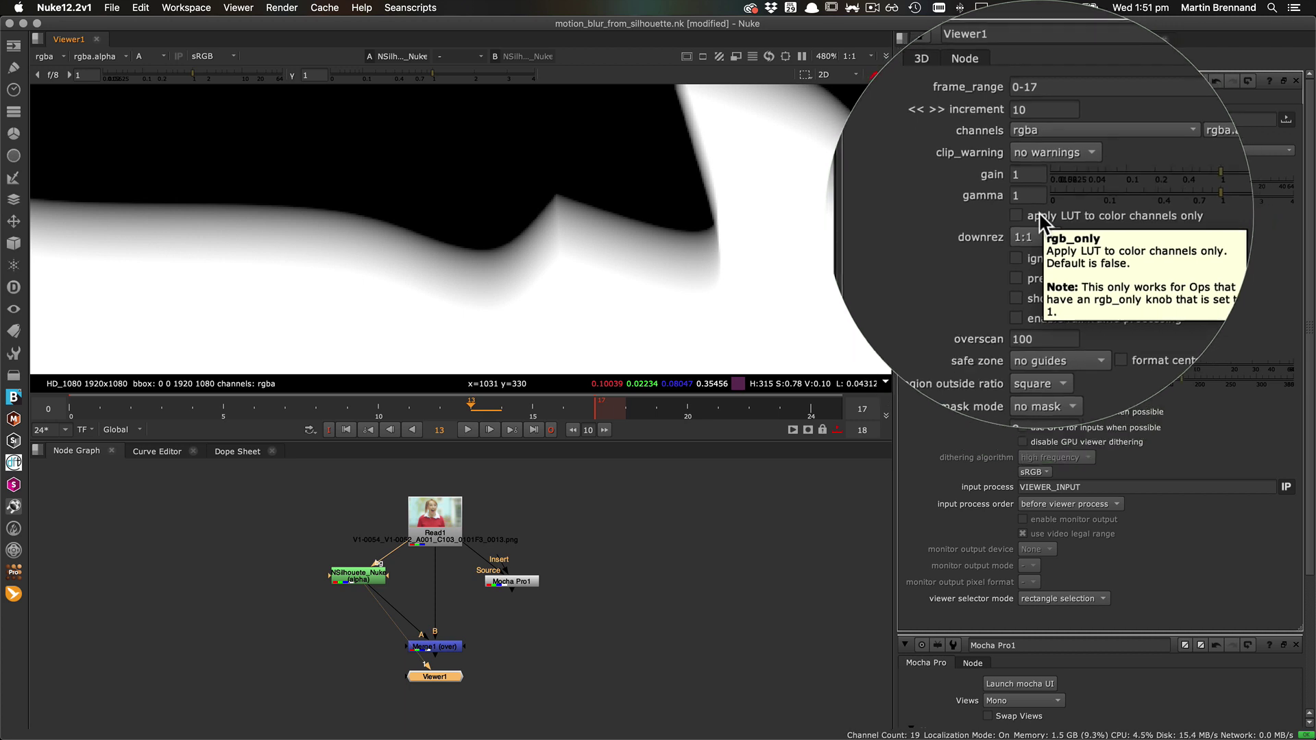
pyautogui.click(1024, 213)
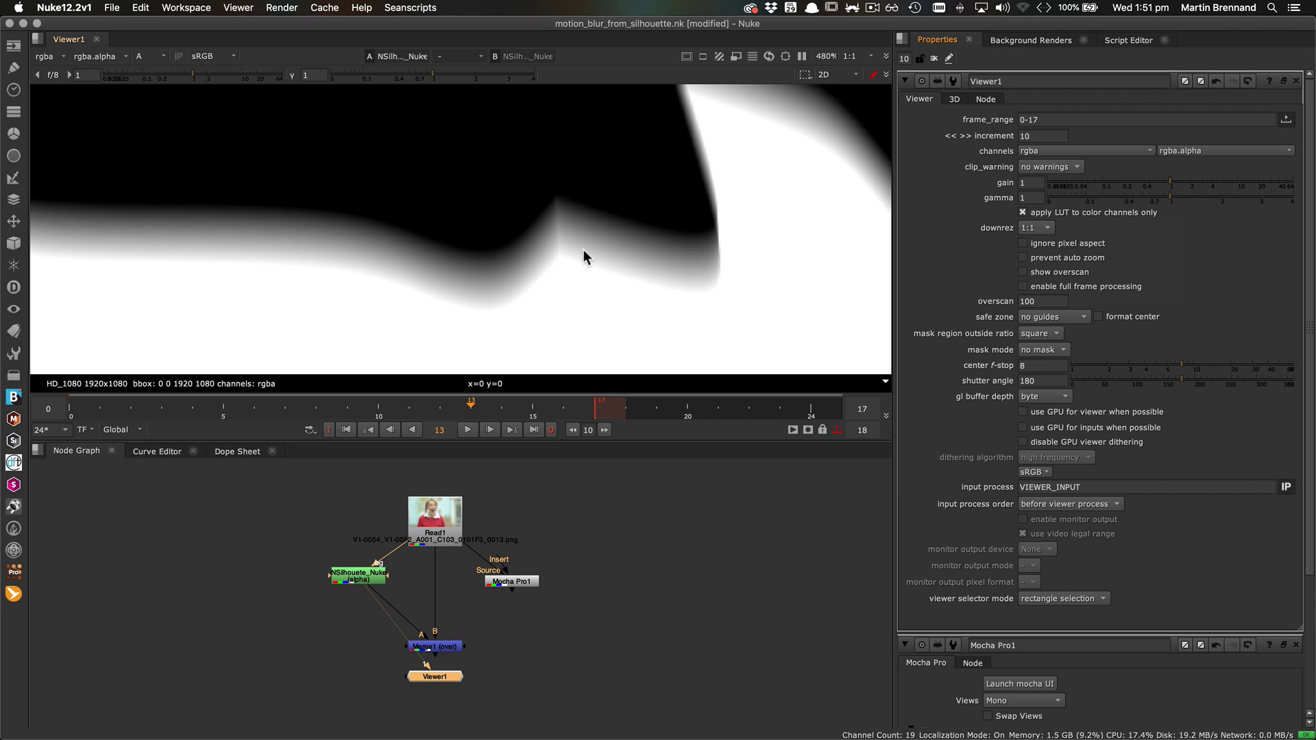
pyautogui.click(1022, 213)
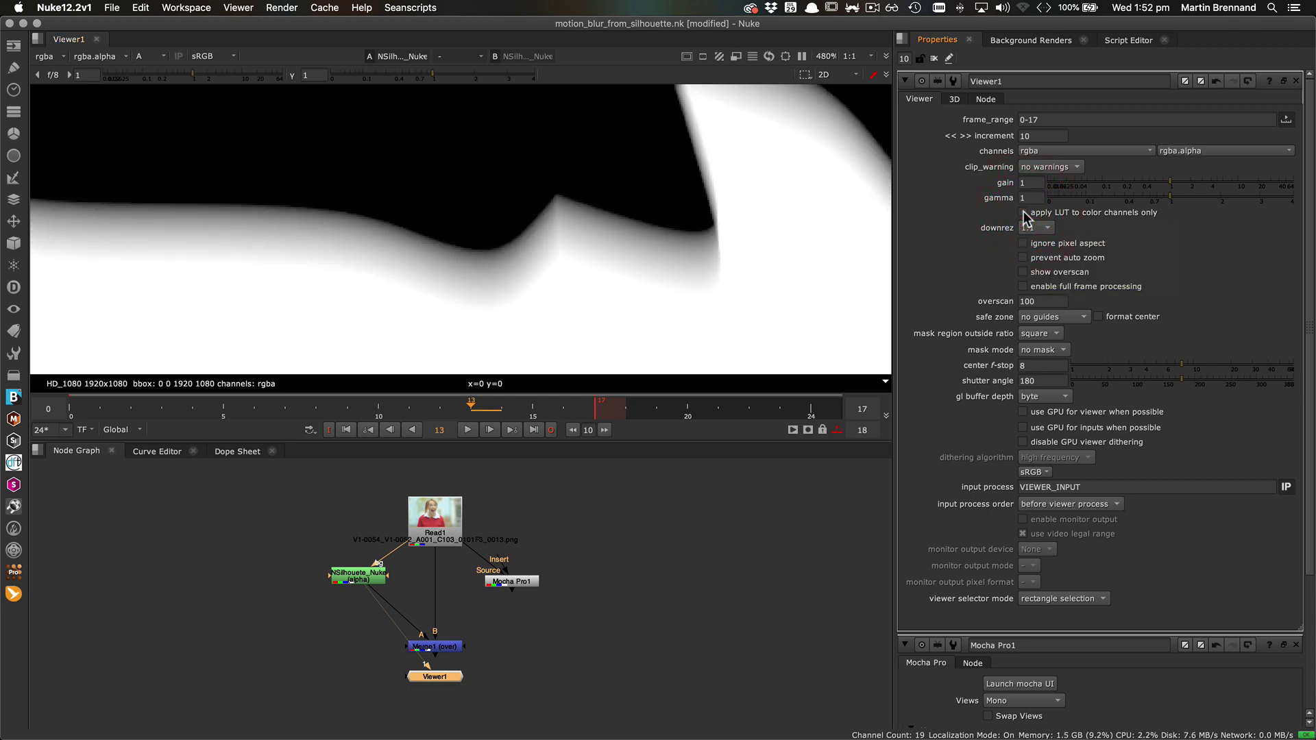
# Step: Re-enable 'apply LUT to color channels only' in the viewer and in Preferences > Panels > Viewer
pyautogui.click(1022, 213)
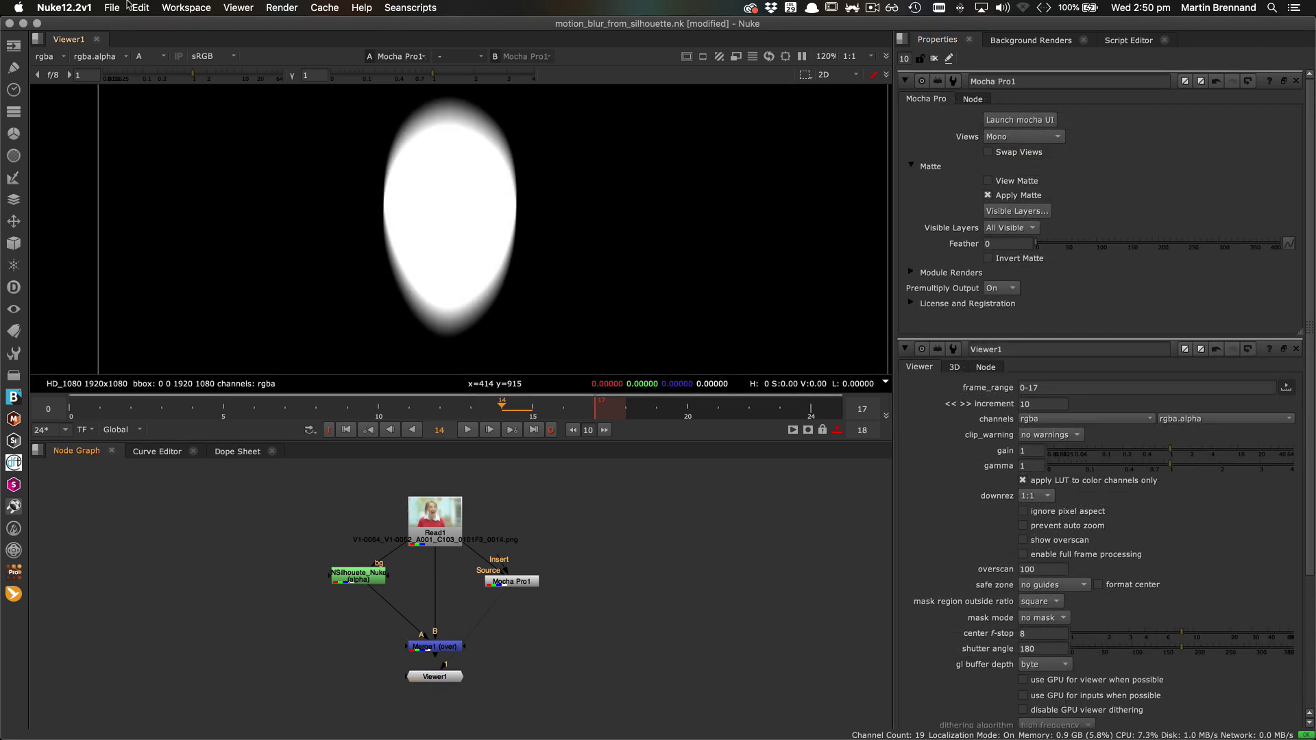
pyautogui.click(64, 7)
pyautogui.click(127, 67)
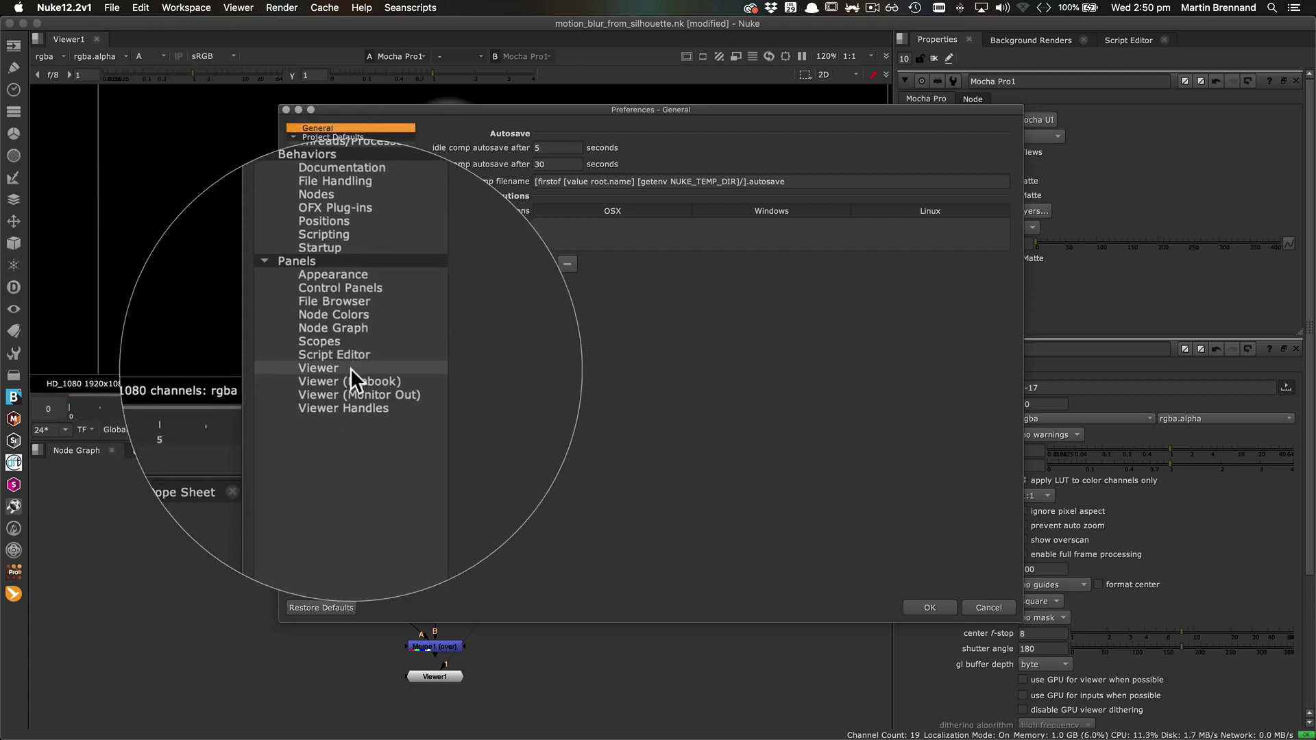
pyautogui.click(351, 368)
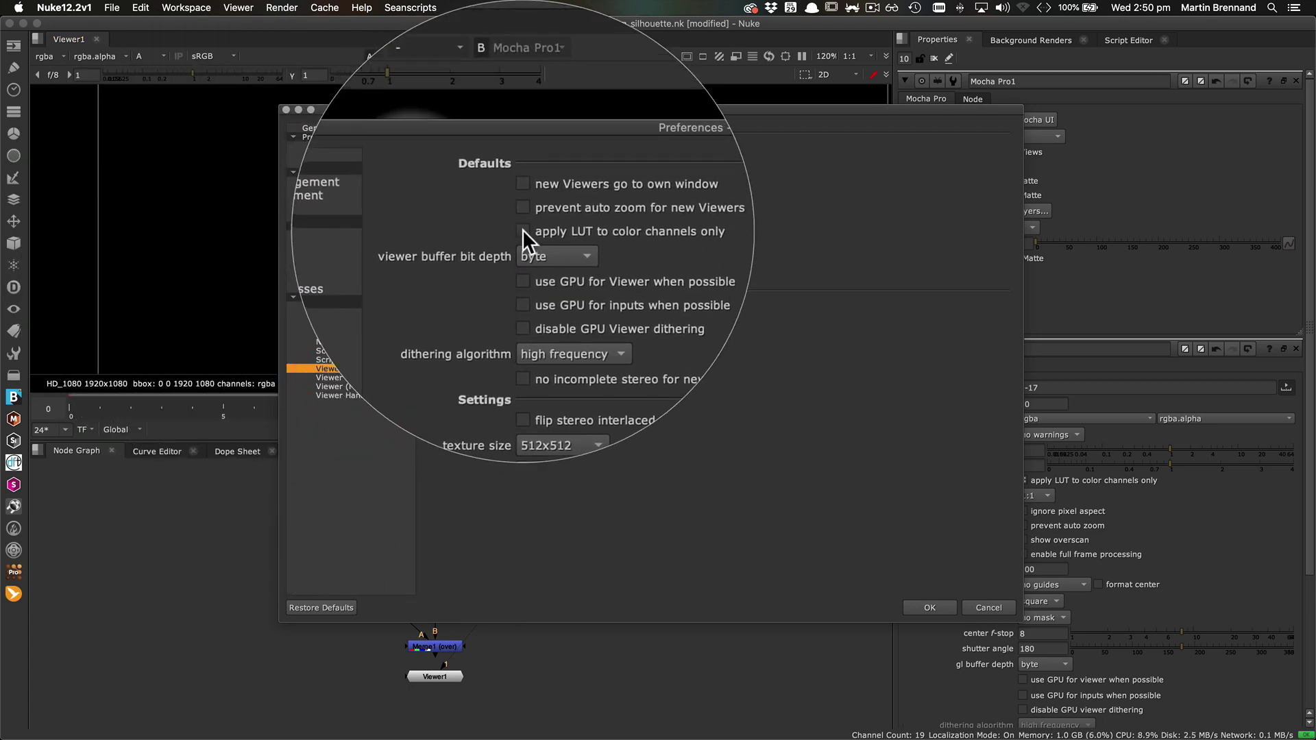
pyautogui.click(522, 230)
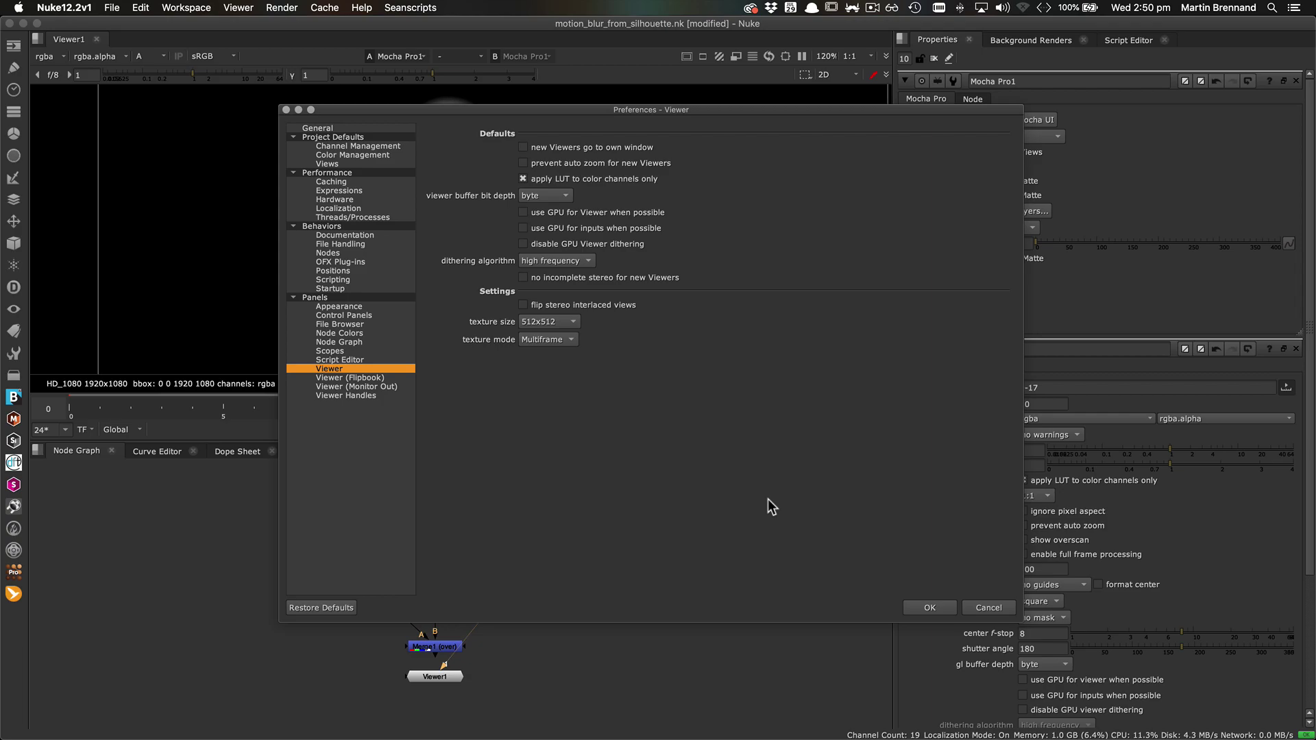